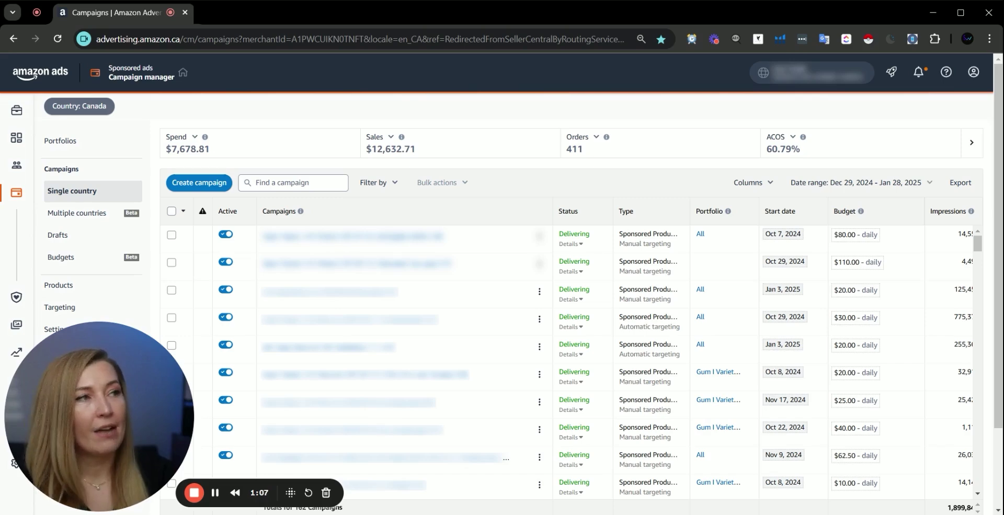
Step: Check the date range options for the campaign list, then leave the range as it is
click(911, 186)
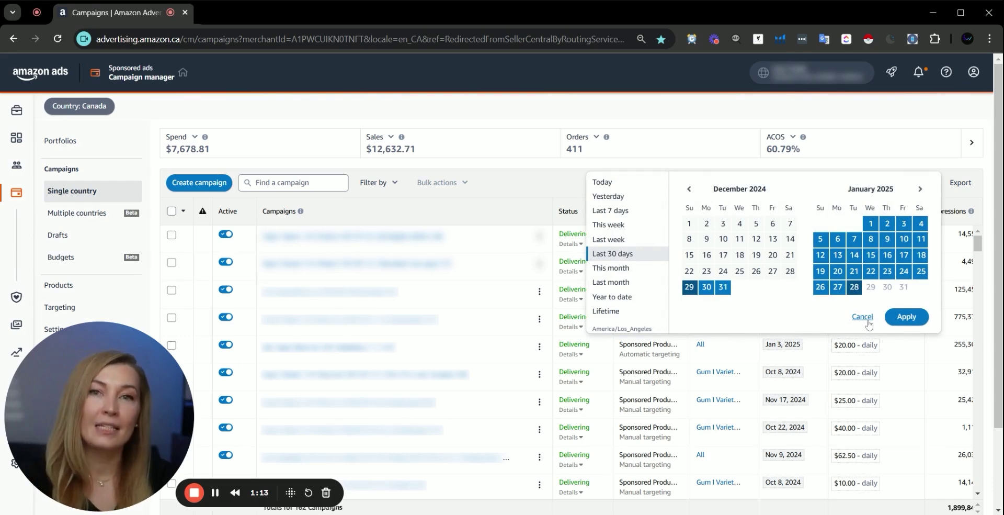
click(862, 317)
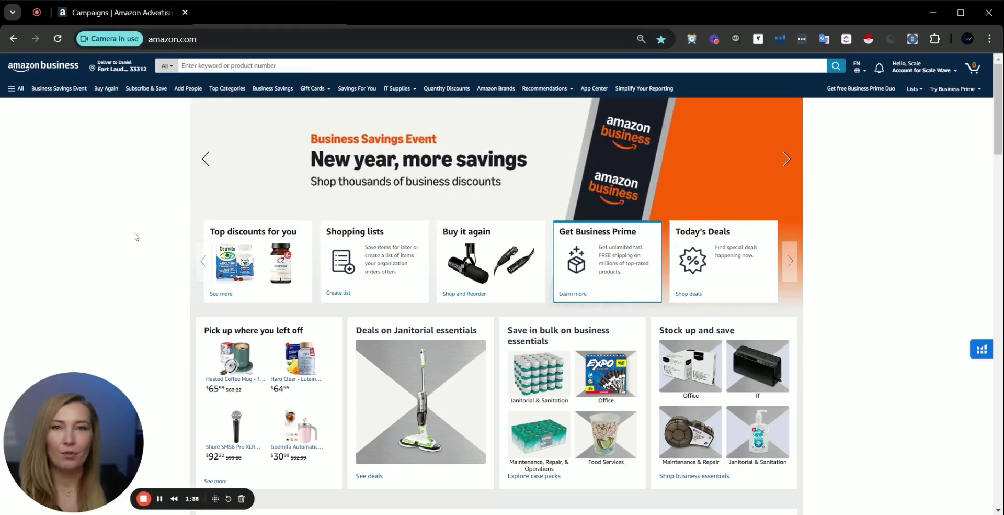
Step: Search the Amazon store for "cat litter"
click(351, 65)
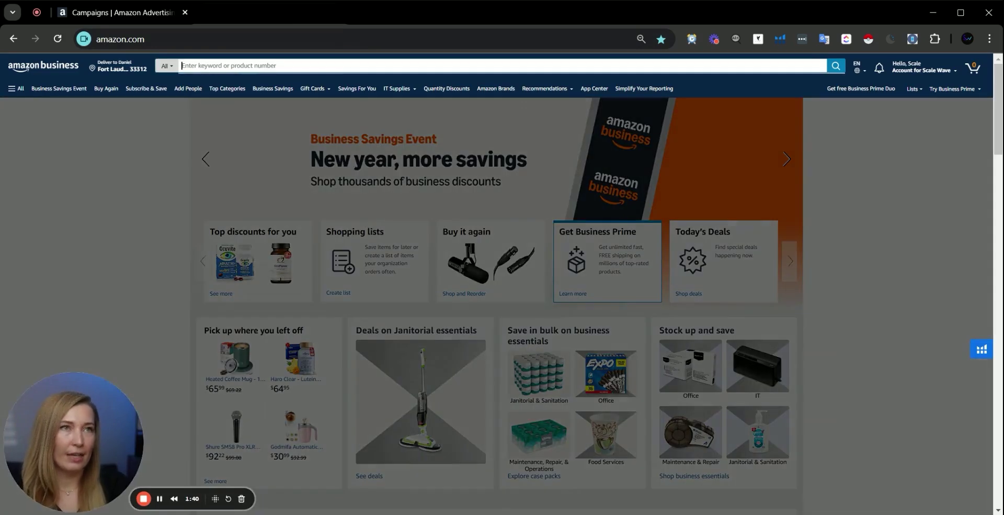
text(cat litter)
key(Return)
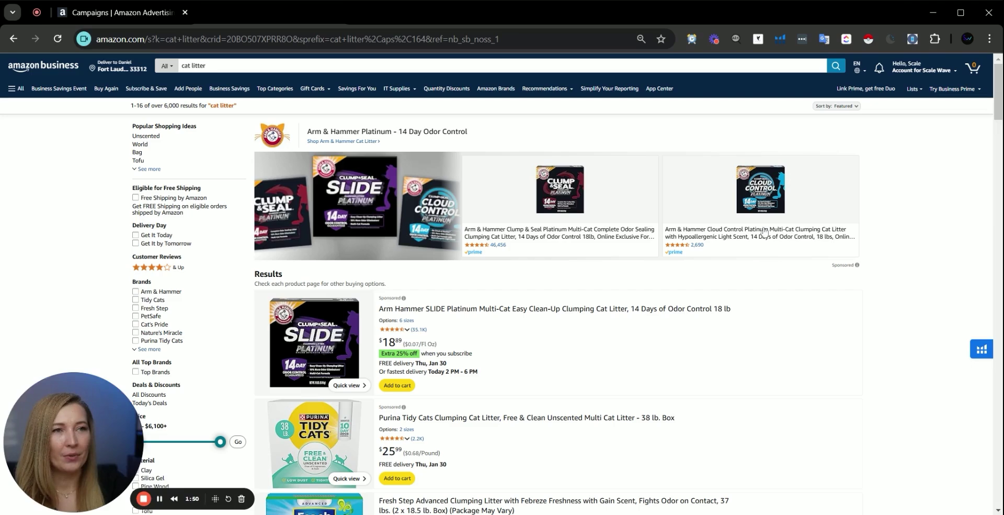
Step: Examine the sponsored and organic listings in the cat litter results and open the Arm Hammer SLIDE Platinum 18 lb product page
click(982, 349)
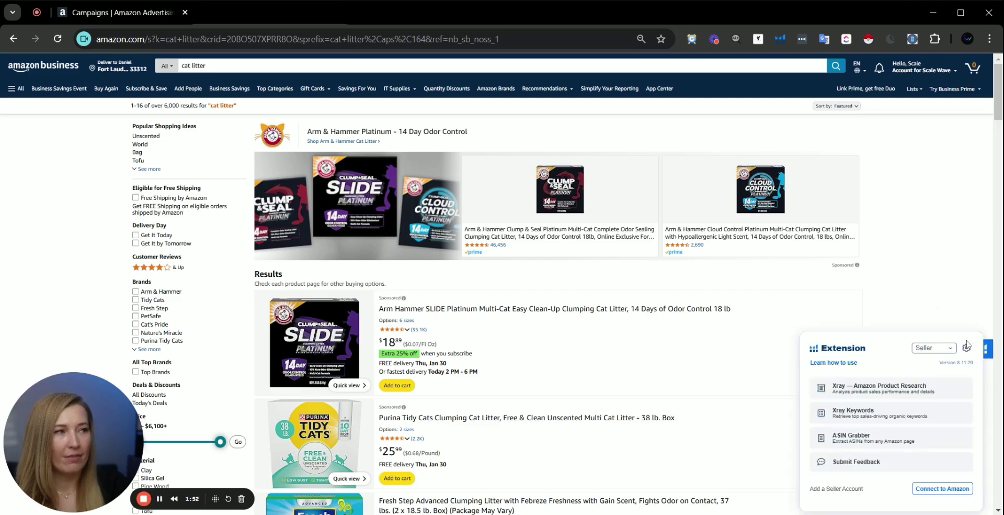
click(959, 306)
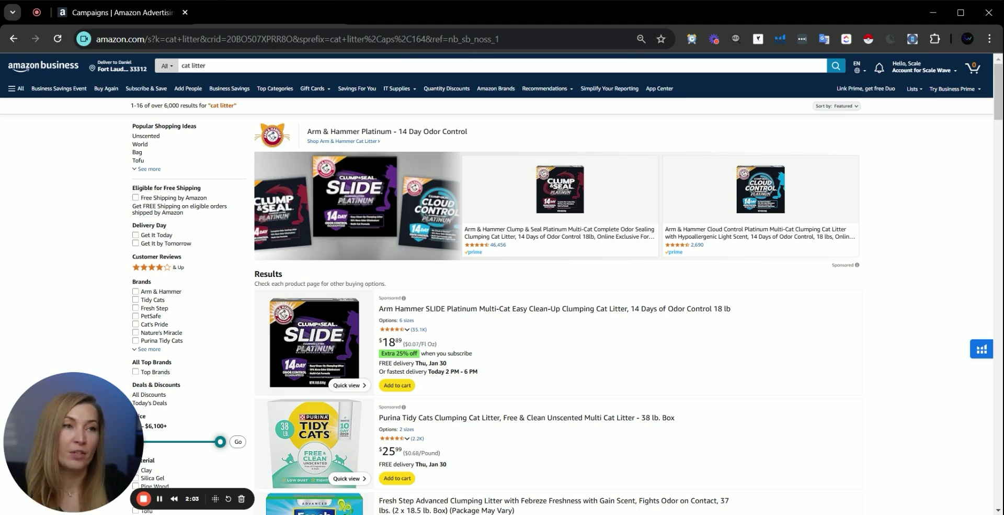
scroll(453, 298, down, 2)
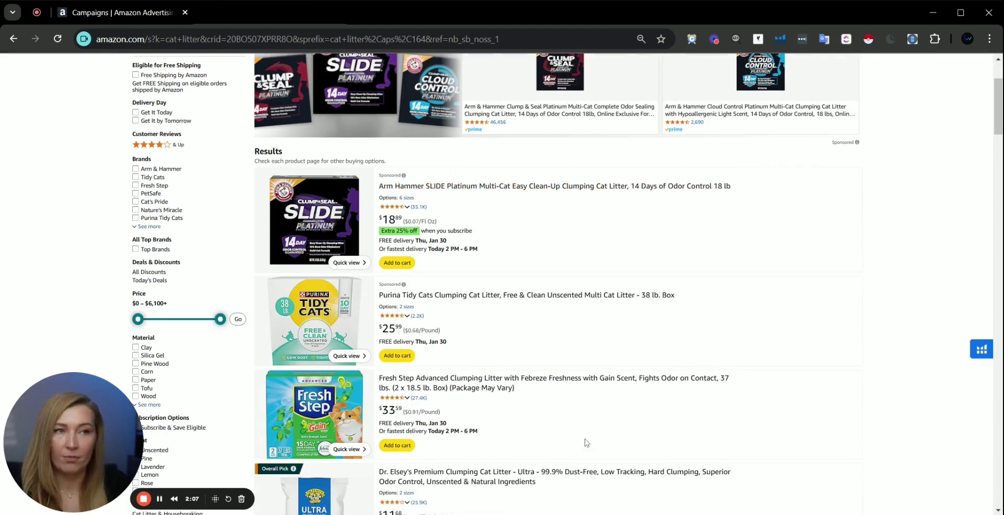
scroll(553, 352, down, 5)
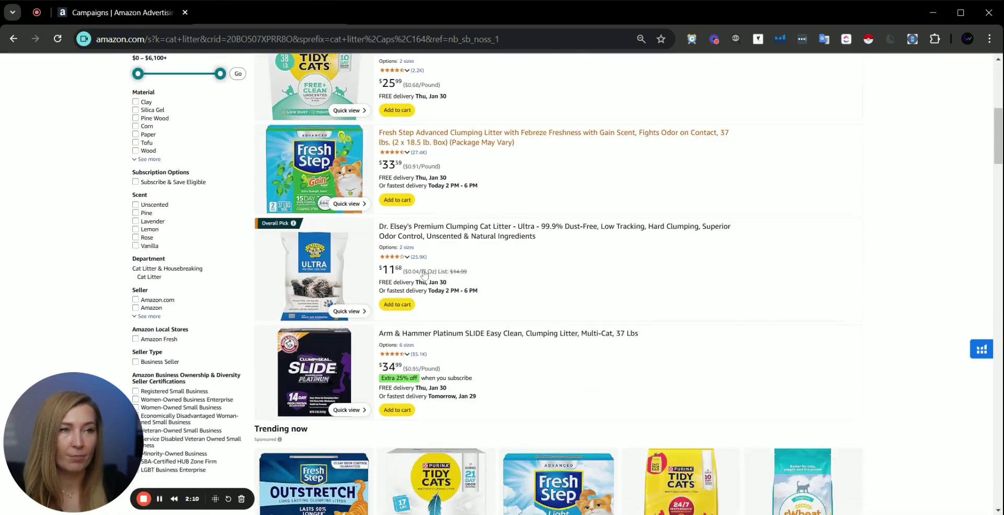
scroll(554, 352, down, 2)
scroll(553, 352, up, 7)
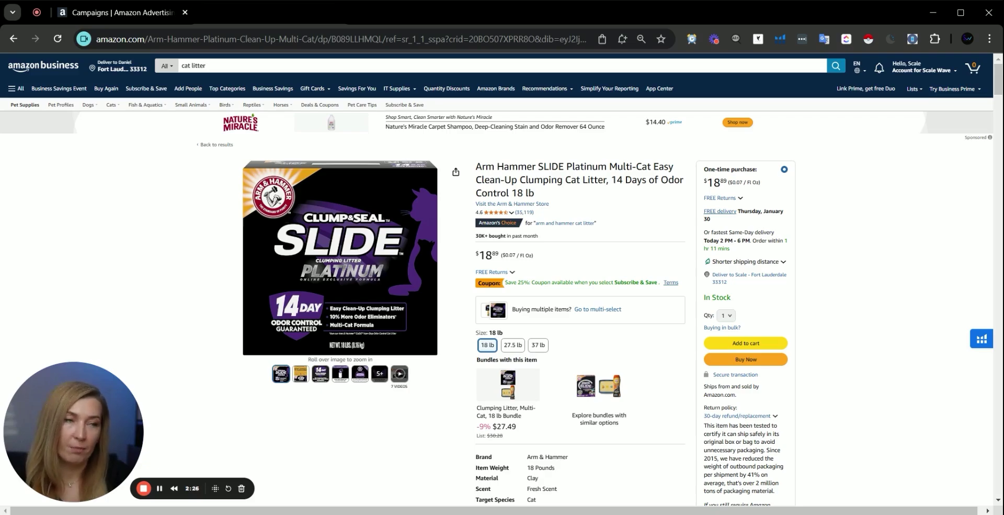
Step: Browse the sponsored "Based on your recent views" and "Customers frequently viewed" carousels on the product page
scroll(664, 343, down, 12)
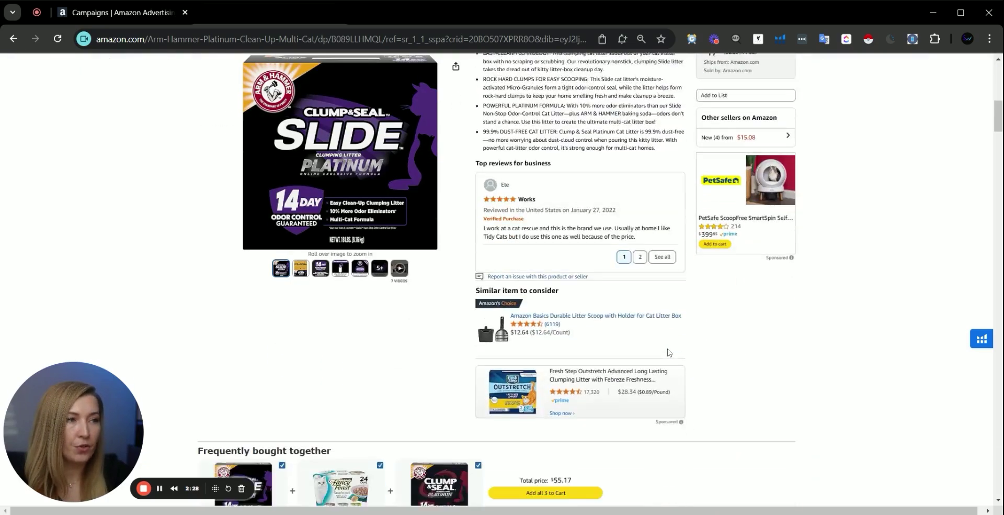
scroll(668, 352, down, 6)
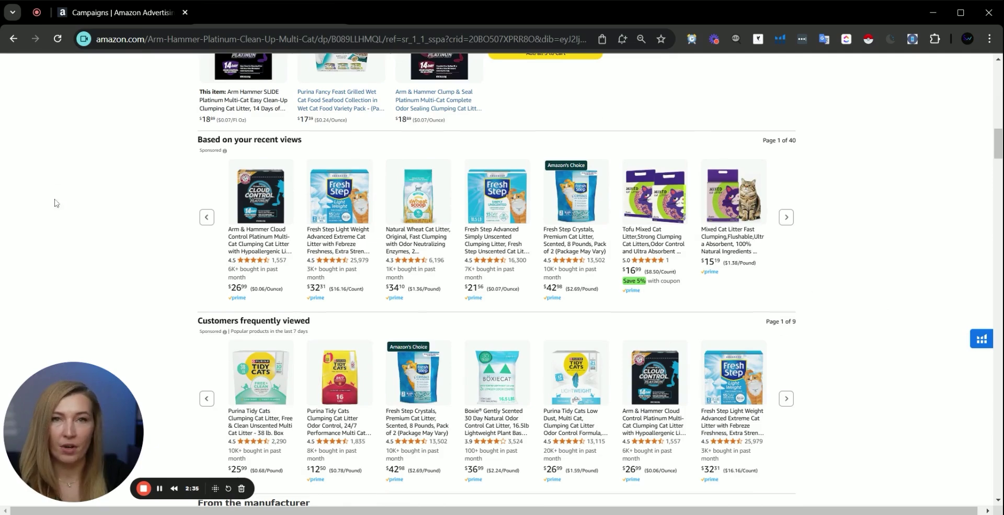
click(786, 218)
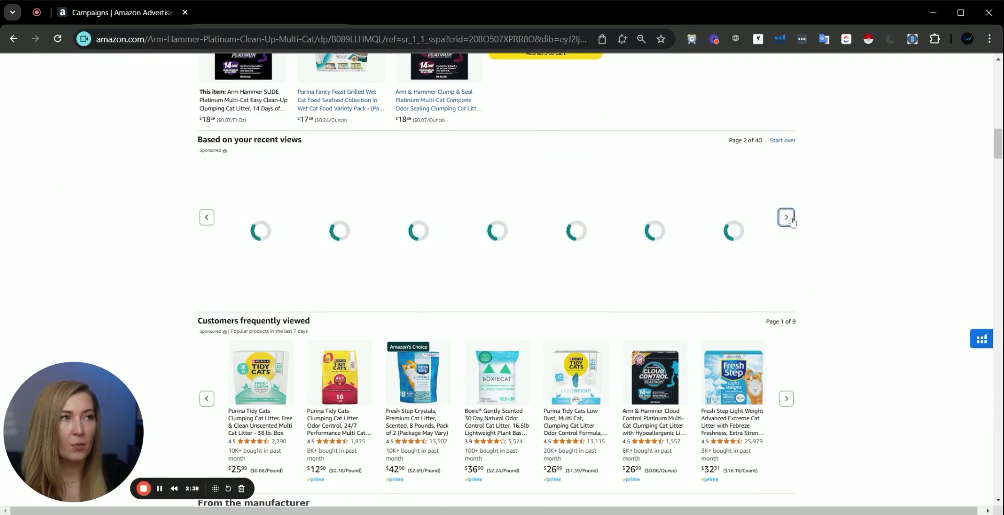
click(787, 217)
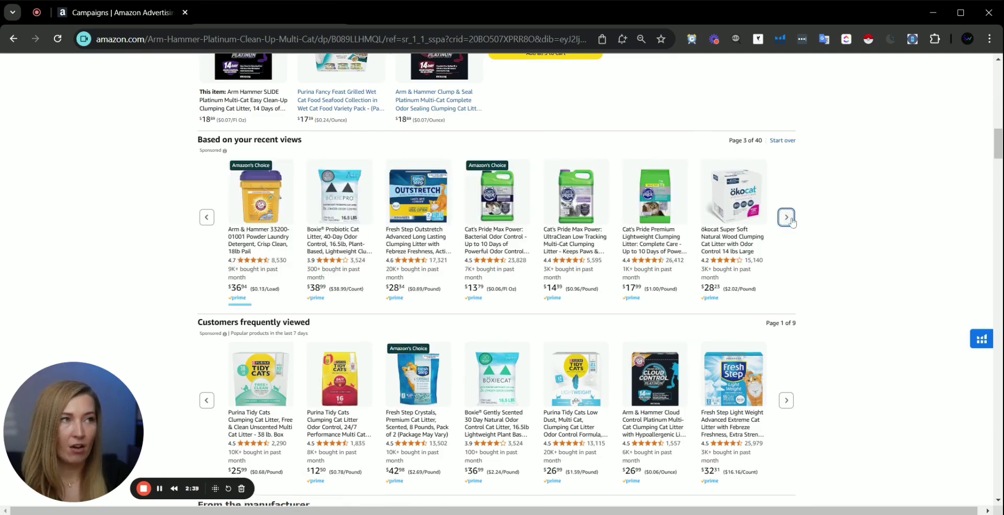
scroll(633, 219, down, 3)
click(791, 227)
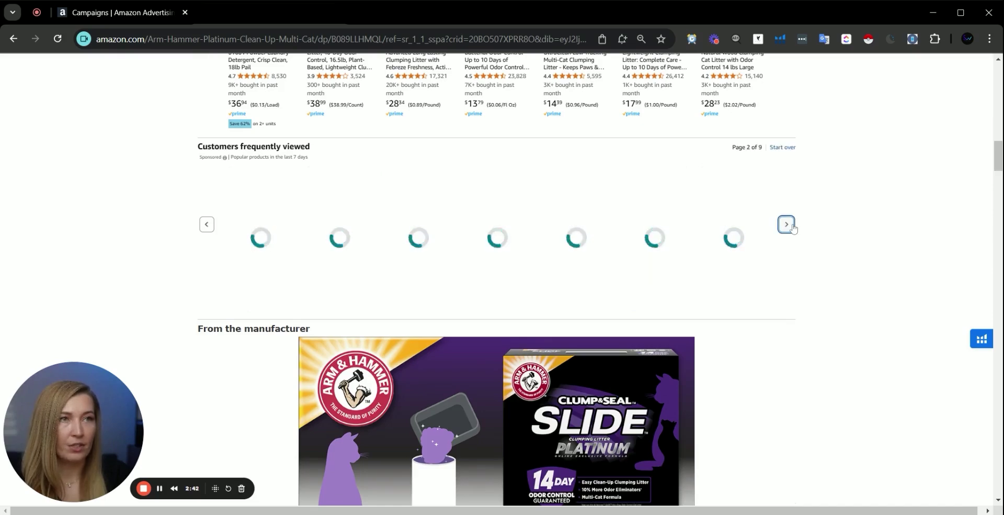
Step: Find the sponsored "Brands you might like" carousel further down the product page and browse its products
scroll(790, 235, down, 20)
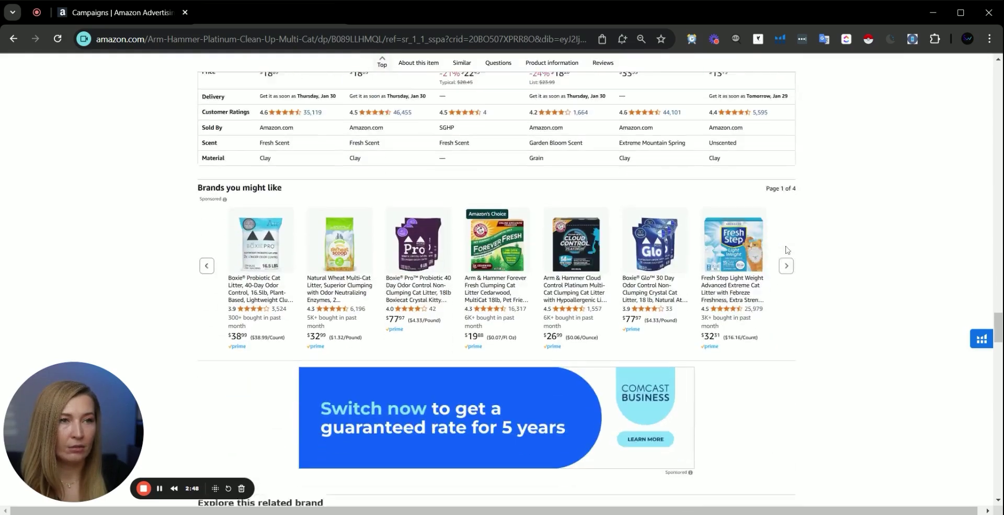
scroll(319, 198, down, 1)
scroll(380, 329, up, 1)
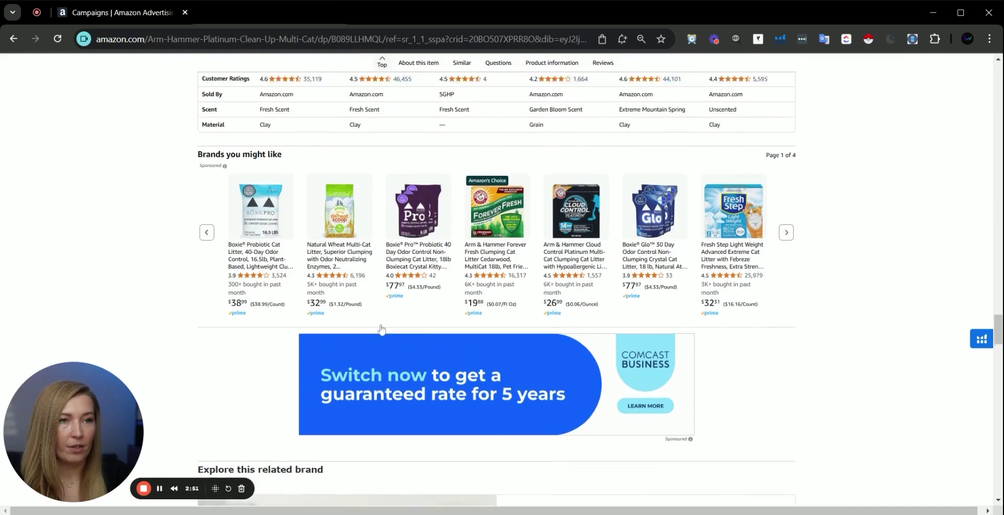
click(791, 256)
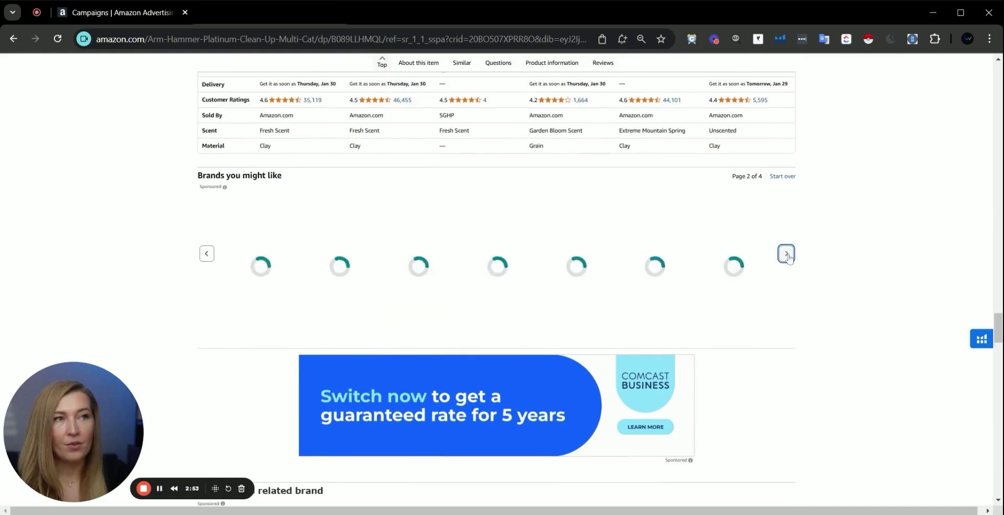
click(788, 255)
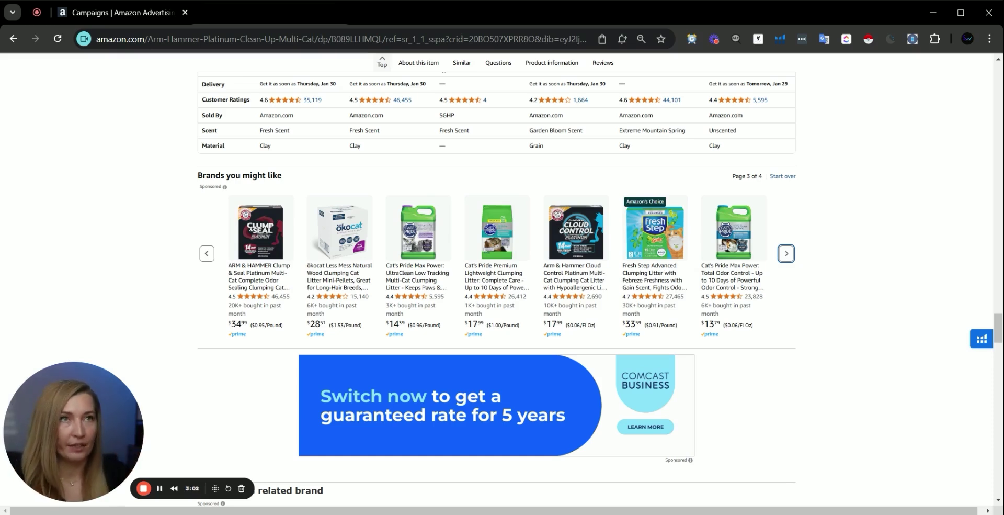
Step: Switch to the Amazon Ads campaign manager and open the bid adjustments of the first campaign in the list
click(147, 22)
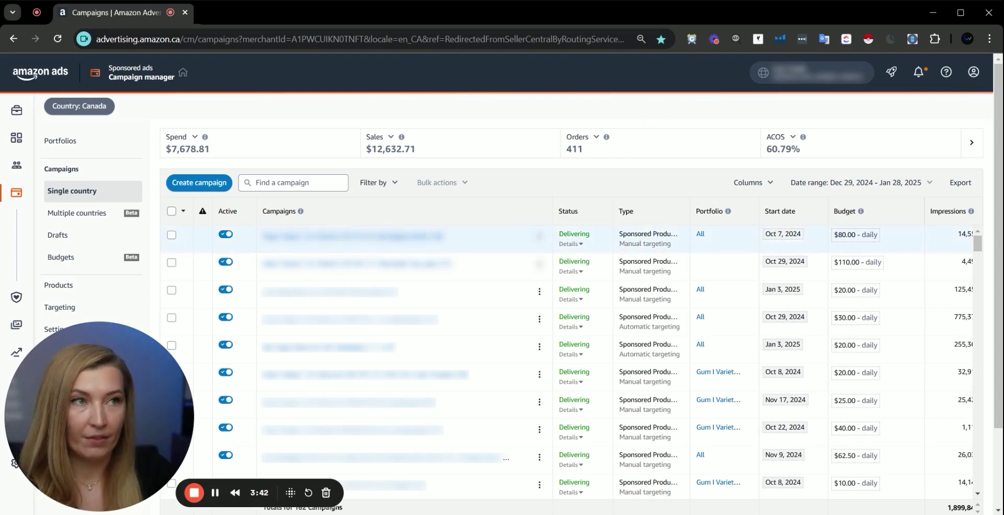
click(350, 236)
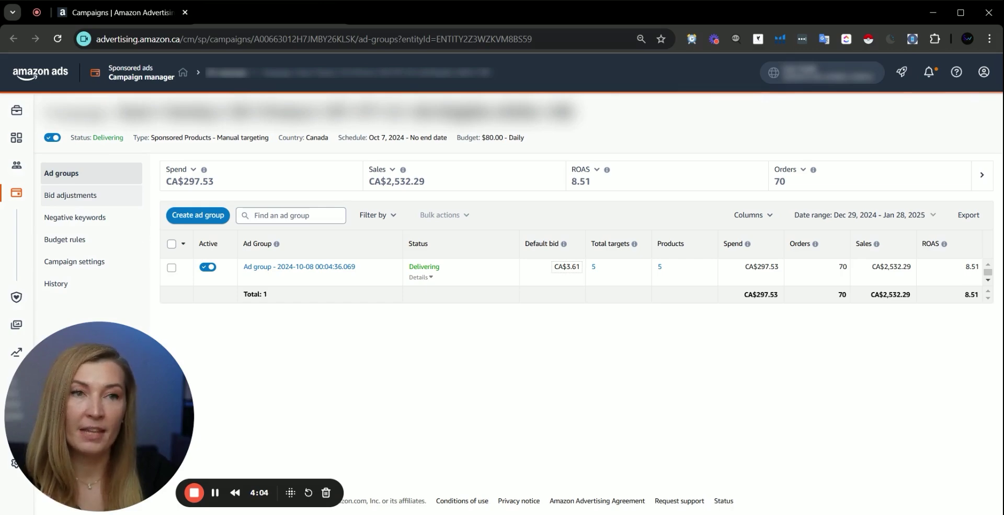
click(70, 195)
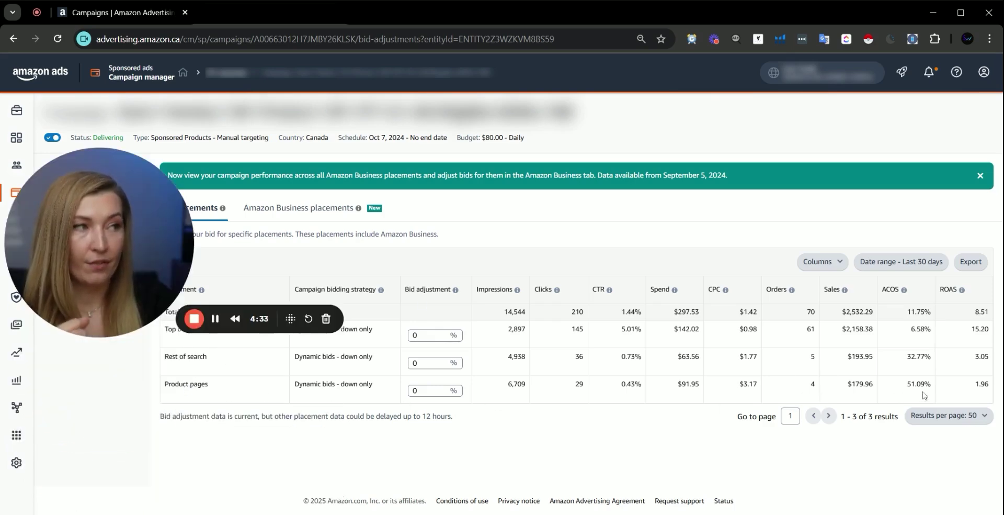
drag(110, 279, 110, 398)
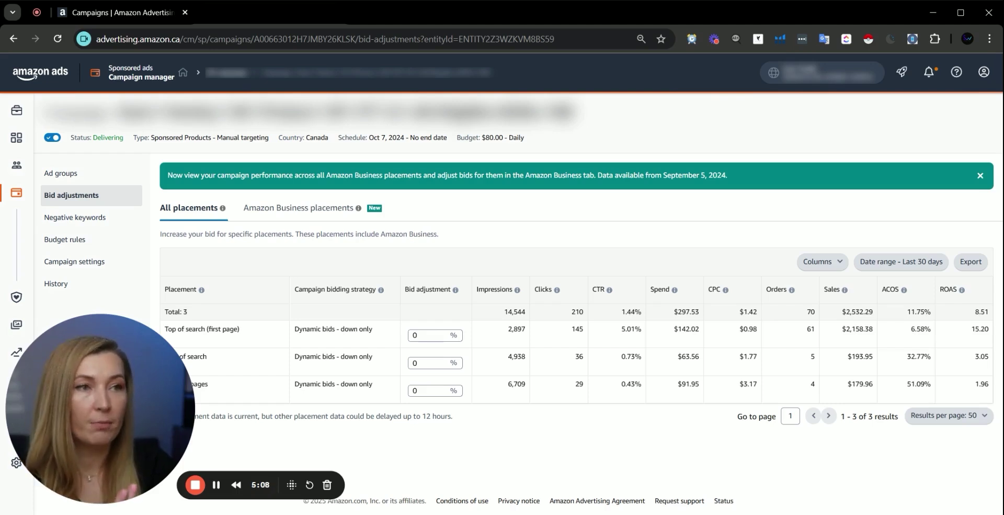
Step: Set the bid adjustment for the Top of search (first page) placement to 25% and save it
click(419, 336)
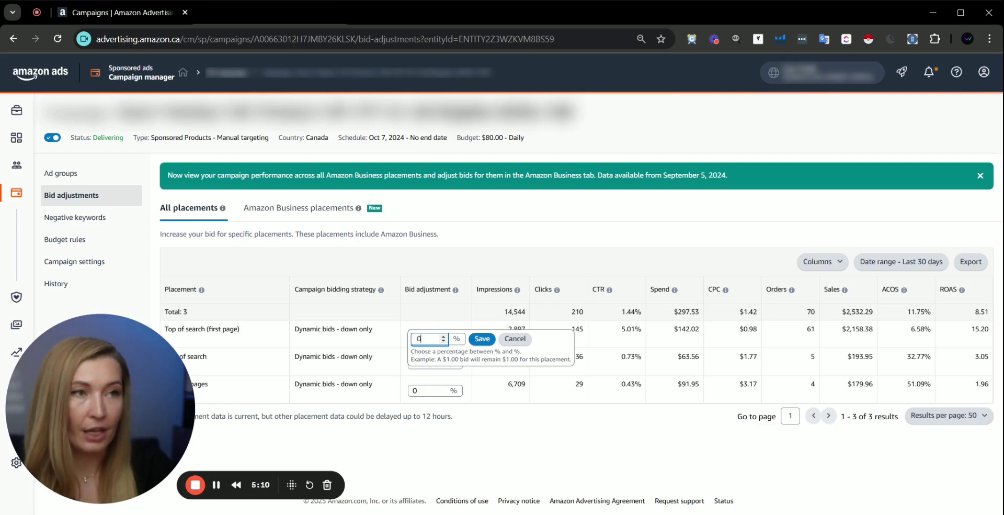
text(25)
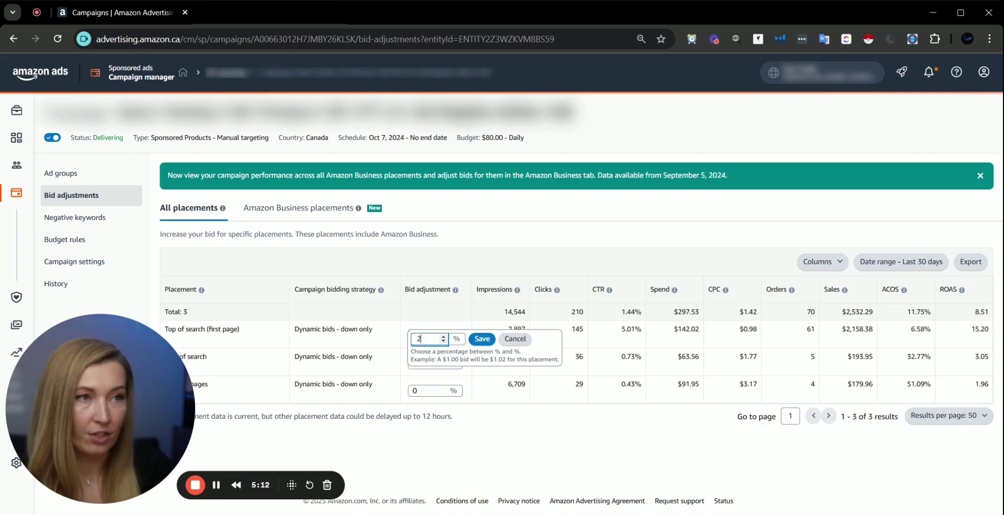
click(481, 339)
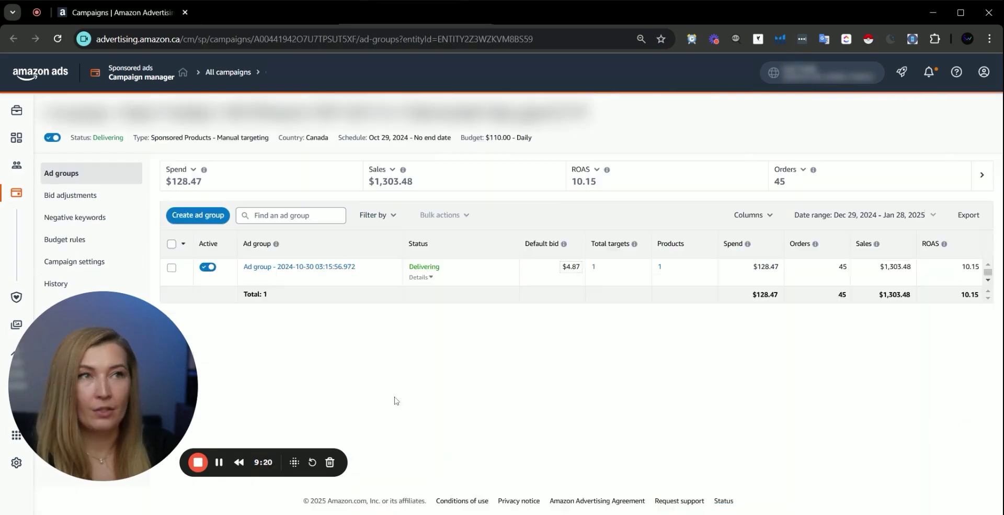
Step: Examine the placement performance in the bid adjustments of the campaign with the $110.00 daily budget
click(91, 199)
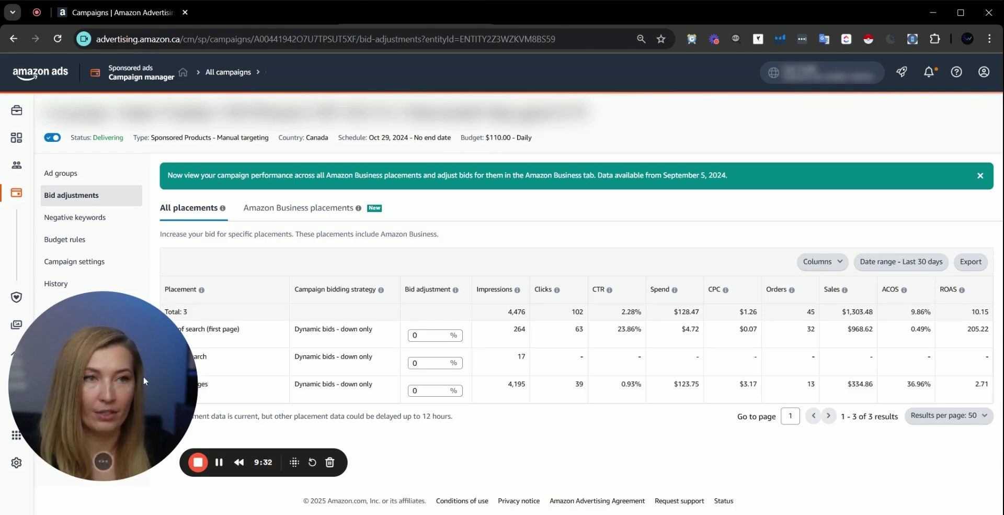
drag(146, 375, 147, 221)
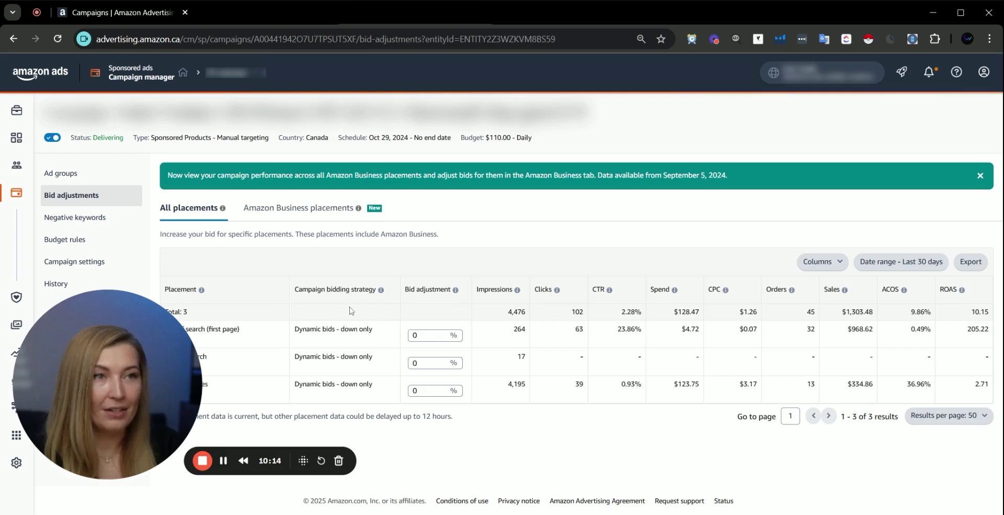
drag(168, 398, 178, 230)
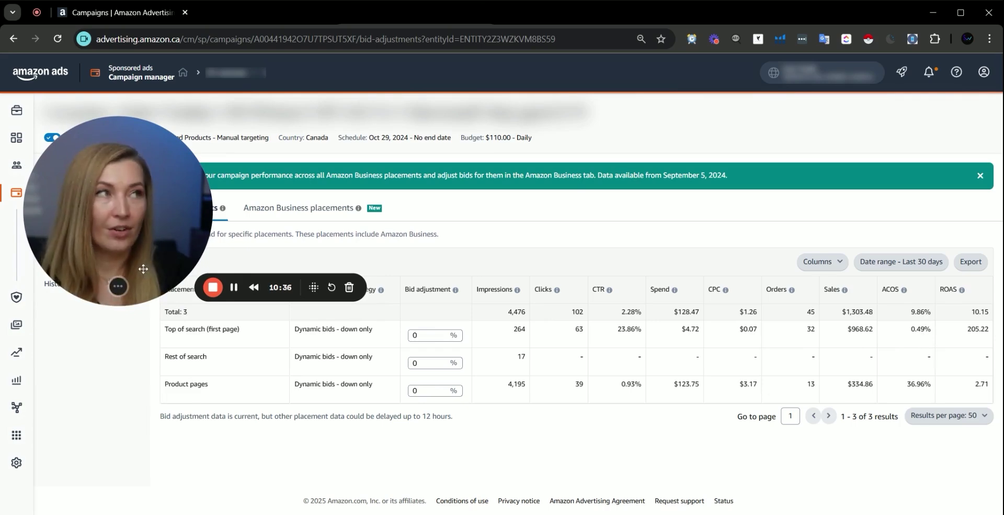
drag(174, 208, 180, 373)
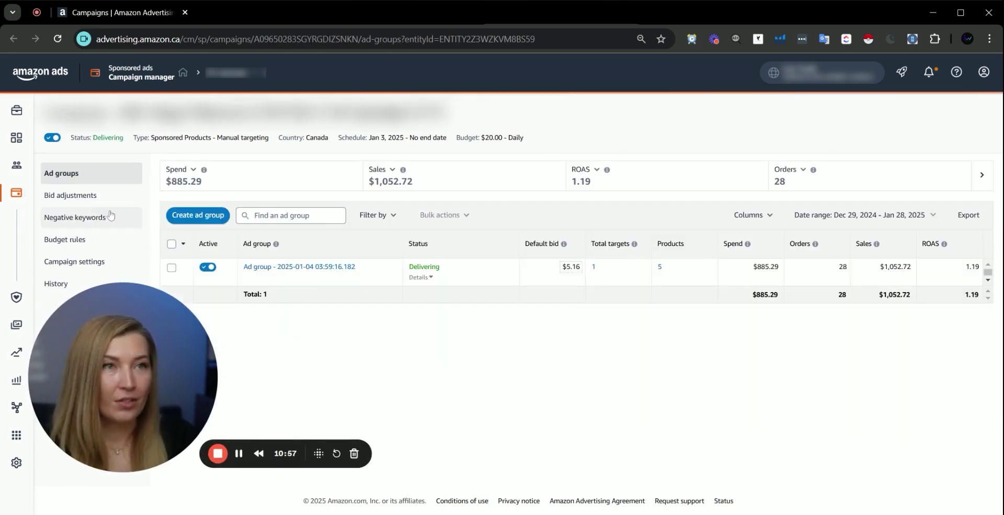
Step: Examine the bid adjustments of the $20.00 daily budget campaign, highlighting the CPC for the Top of search placement
click(95, 196)
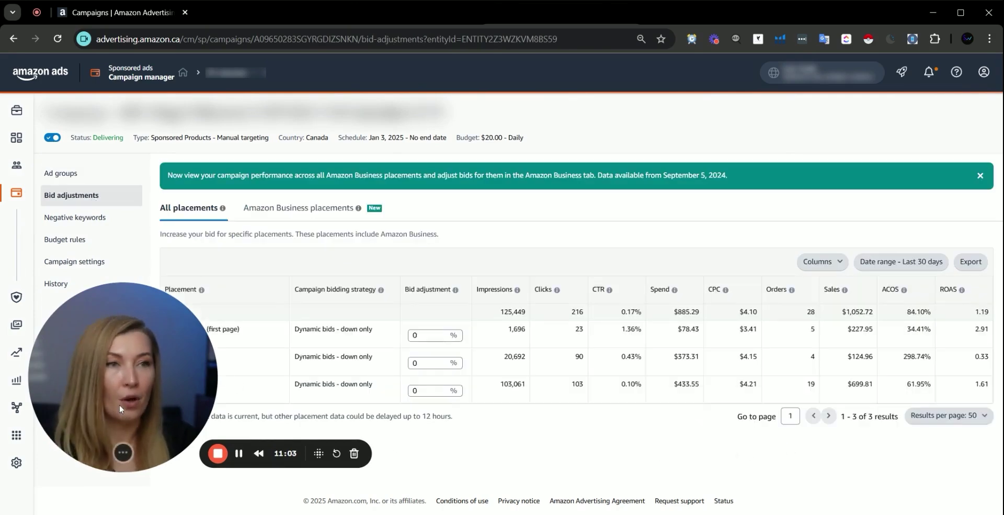
mouse_move(123, 427)
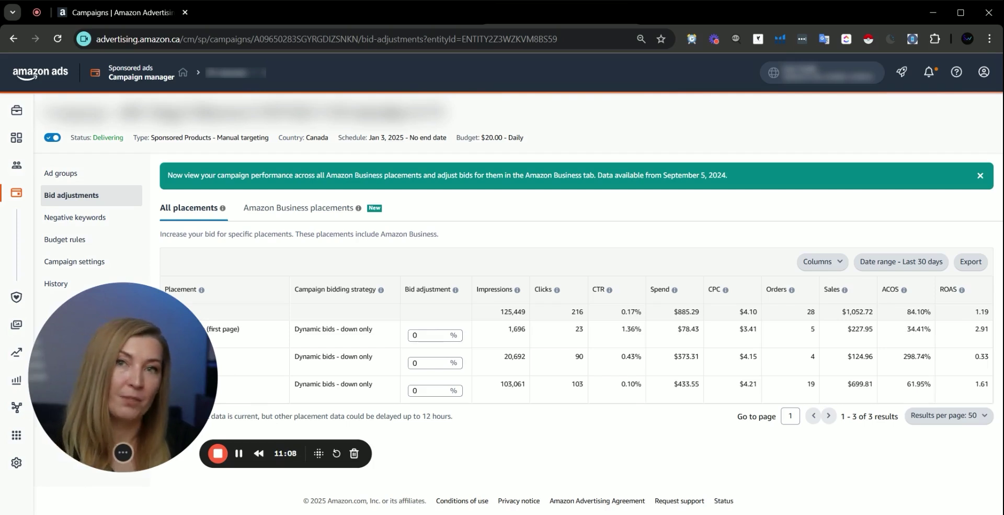
drag(140, 391, 118, 212)
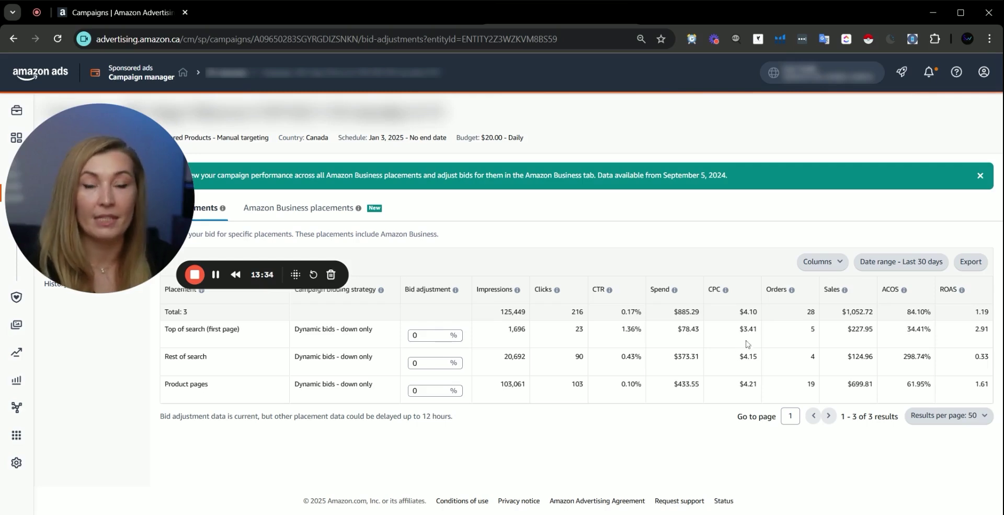
drag(759, 329, 744, 329)
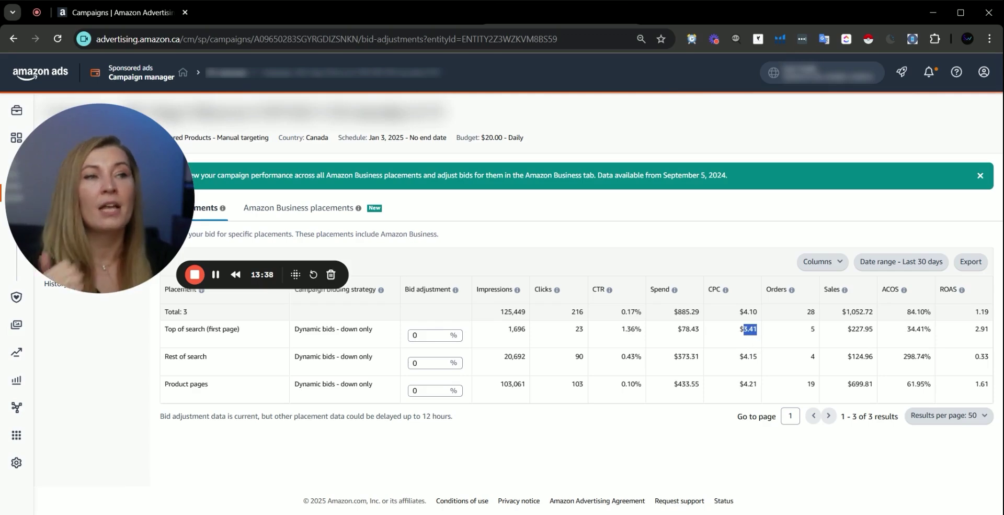